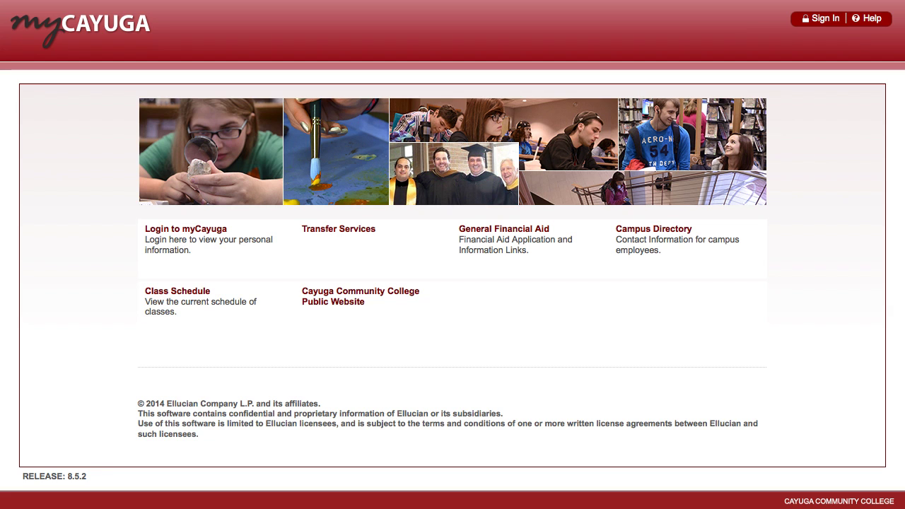
- Attempt a myCayuga login with the student's ID number and password, reaching the expired-password notice
left_click(291, 240)
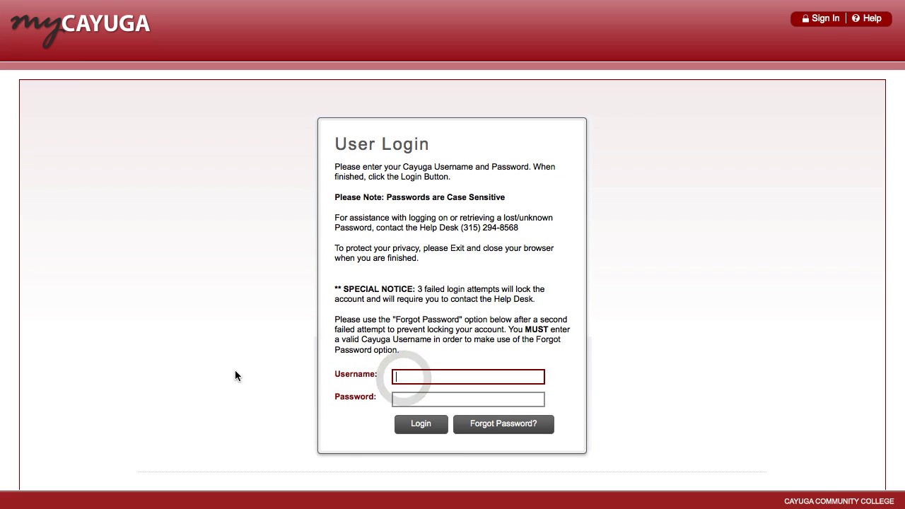
type("111111")
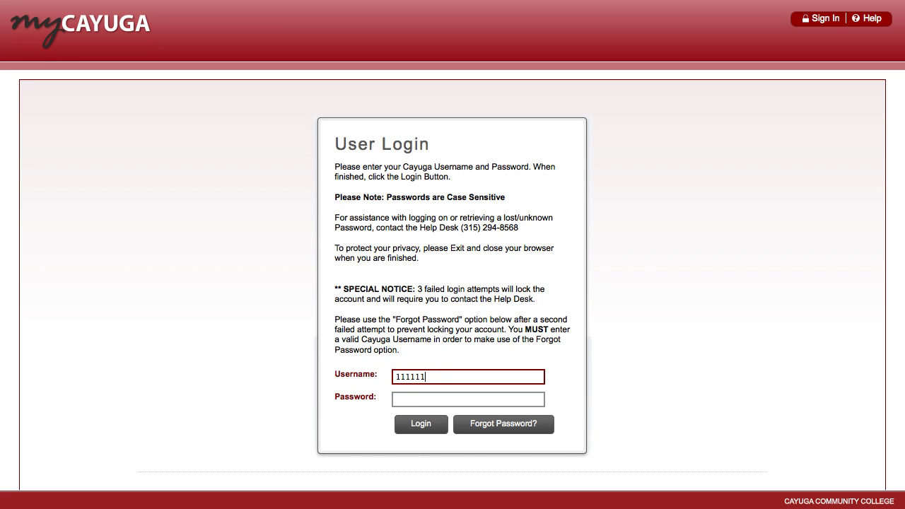
type("111")
key("Tab")
type("111111111")
left_click(439, 429)
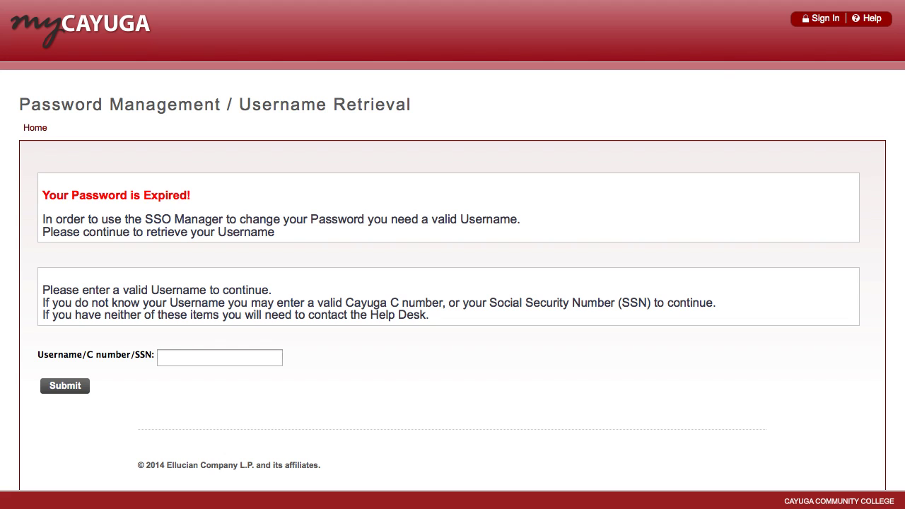
- Submit the student's C number on the Username Retrieval page
left_click(172, 359)
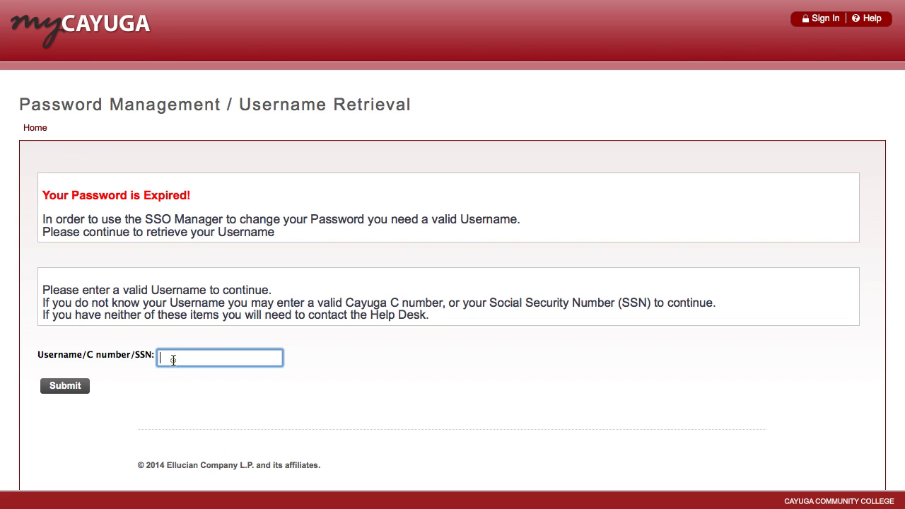
type("1")
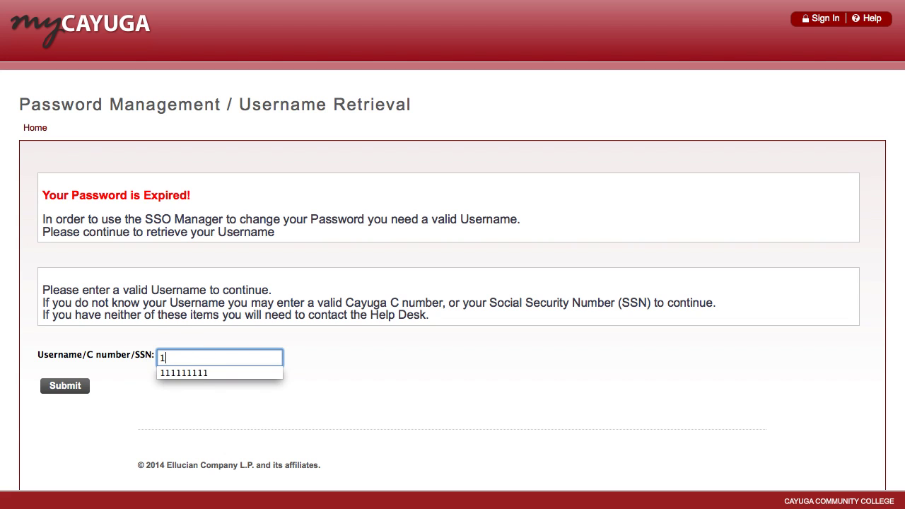
type("11111111")
left_click(65, 386)
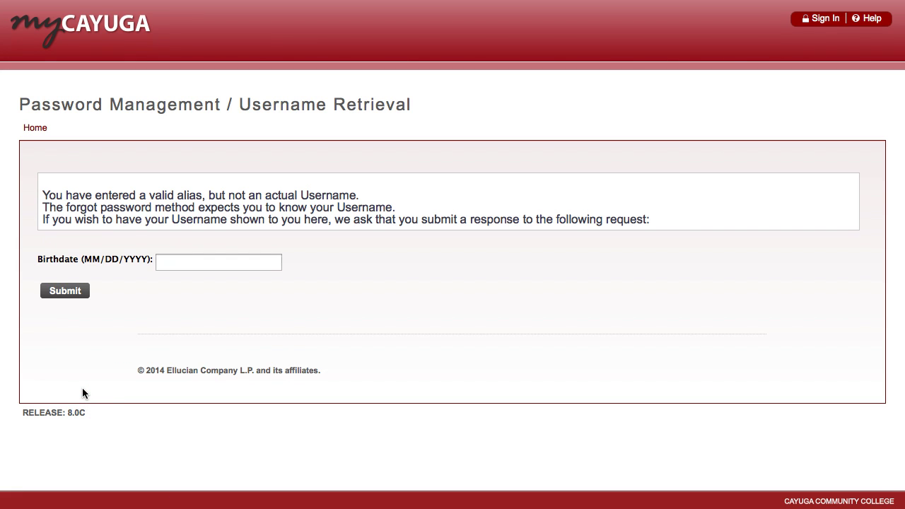
- Verify identity by entering the birthdate in MM/DD/YYYY format and submitting it
left_click_drag(38, 260, 143, 266)
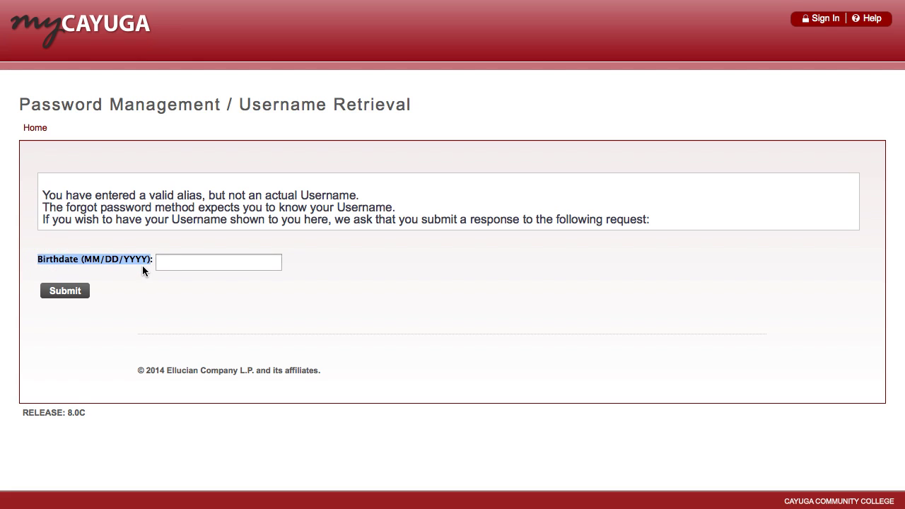
left_click(162, 263)
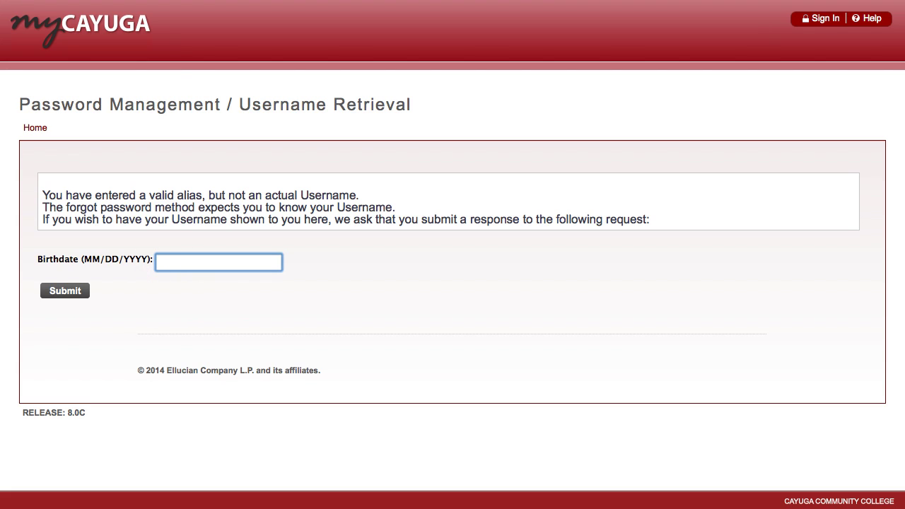
type("01/01/19")
left_click(82, 297)
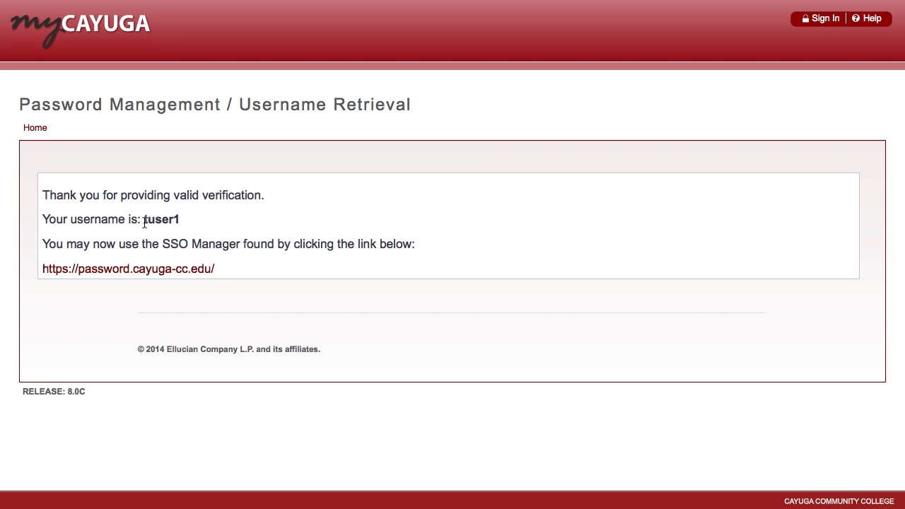
left_click_drag(144, 221, 181, 220)
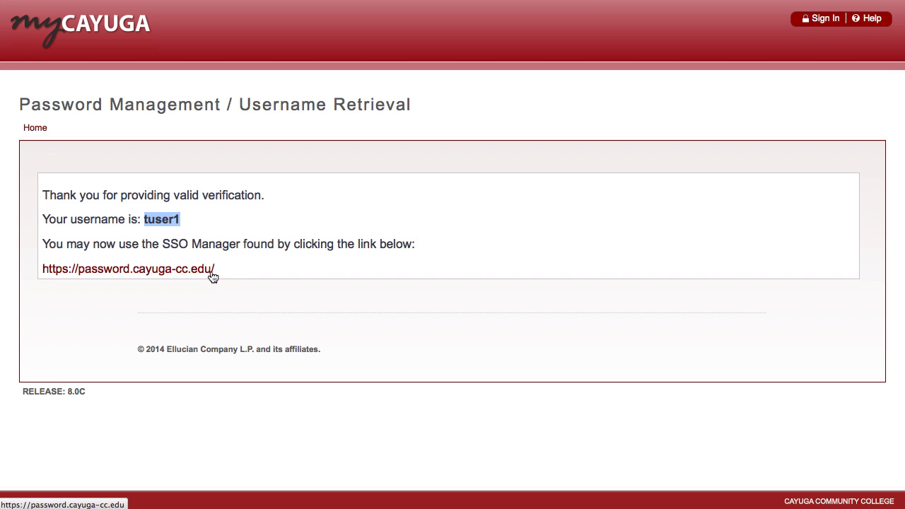
left_click(117, 271)
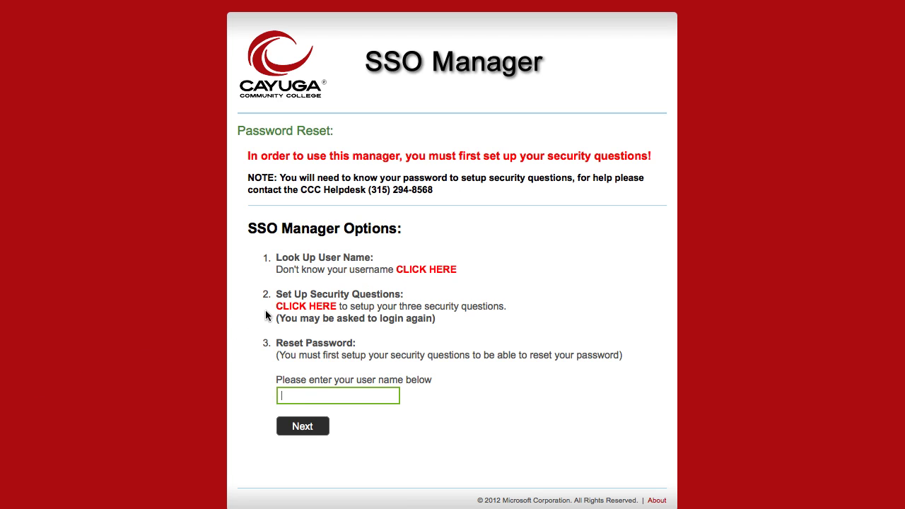
- Sign in to Set Up Security Questions with the account username and password, then begin registration
left_click(290, 309)
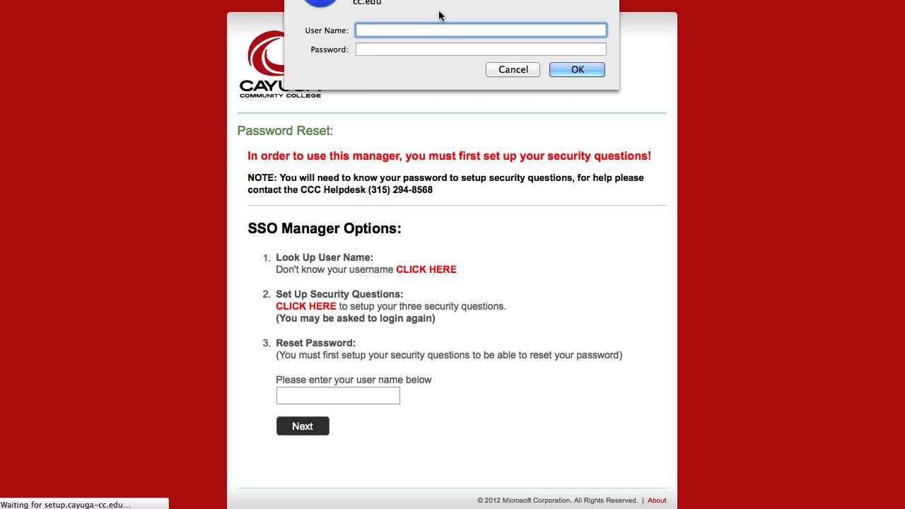
type("tuser1")
key("Tab")
type("•••••••")
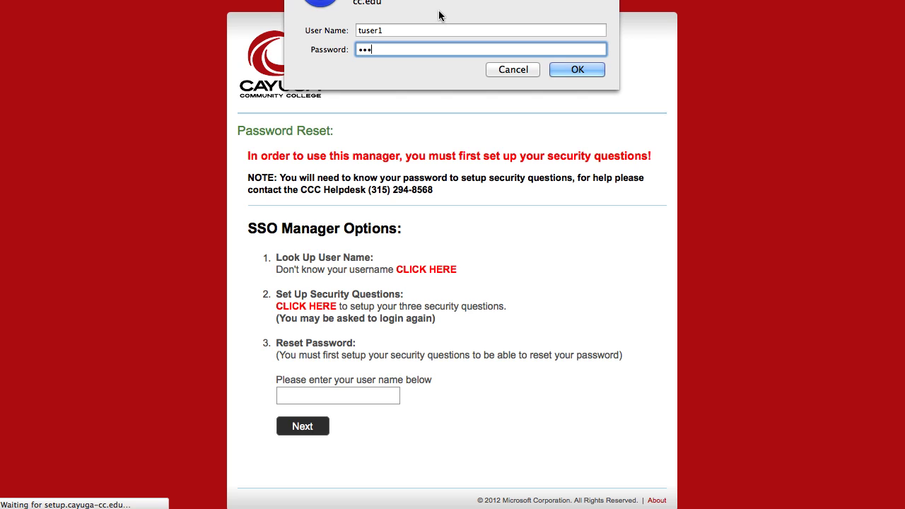
type("••••••")
left_click(573, 70)
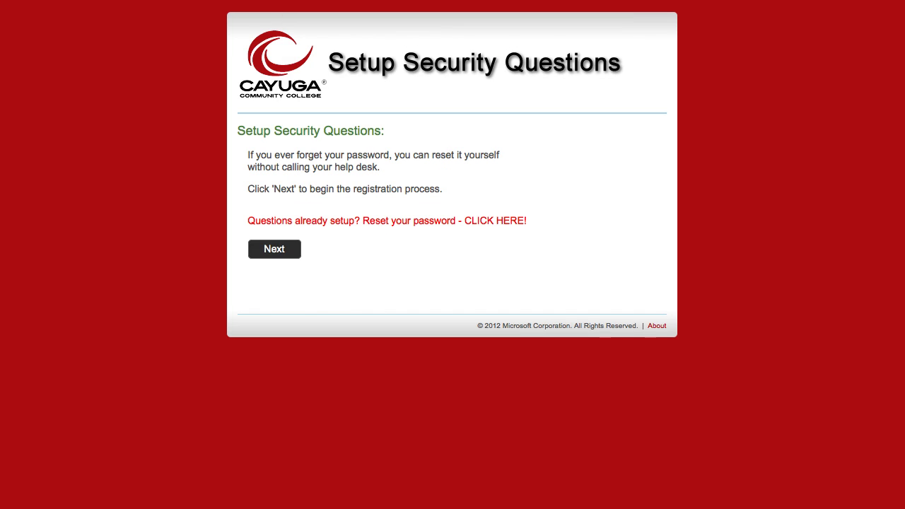
left_click(290, 257)
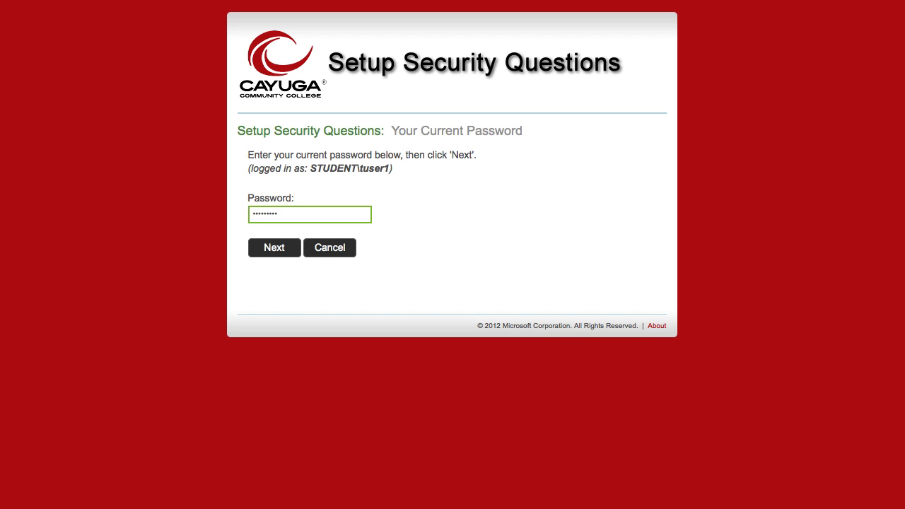
- Confirm the current password and submit answers for birth city, favorite color and mother's maiden name
left_click(294, 252)
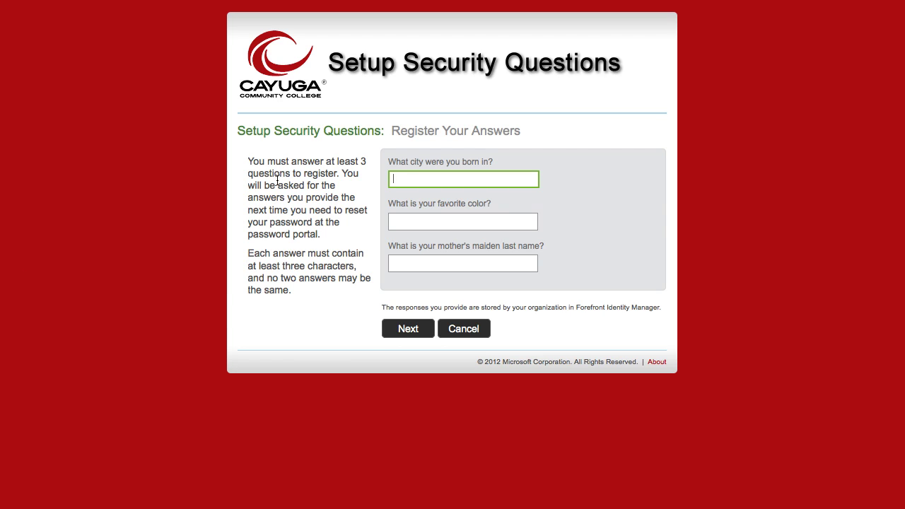
left_click_drag(253, 162, 495, 162)
left_click(467, 181)
type("Auburn")
left_click(463, 221)
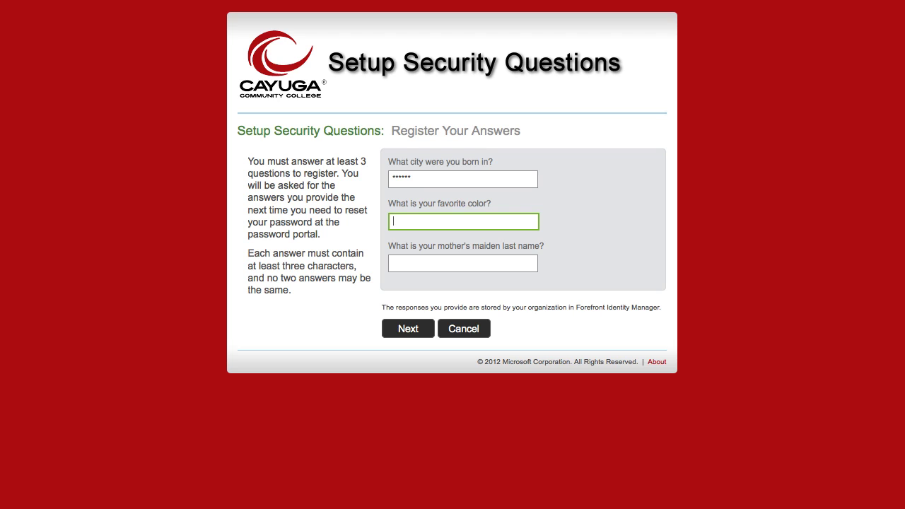
left_click(464, 263)
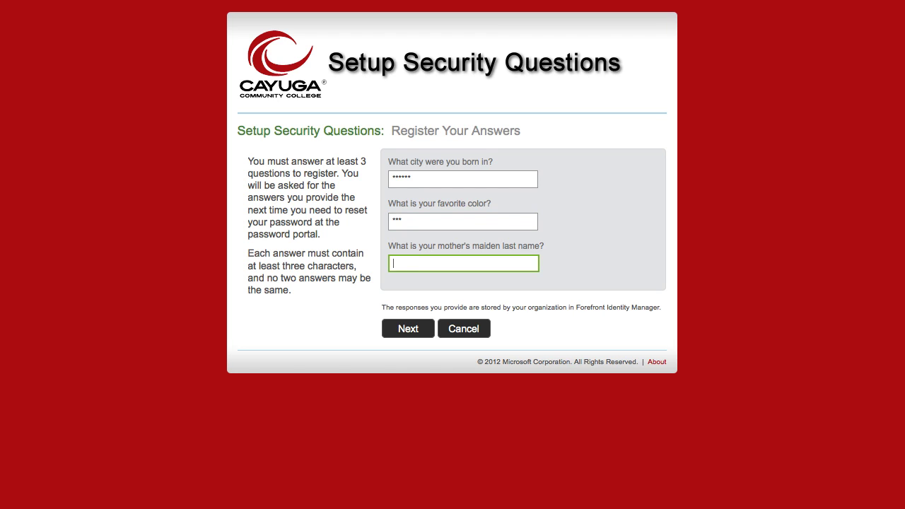
type("Williams")
left_click(431, 334)
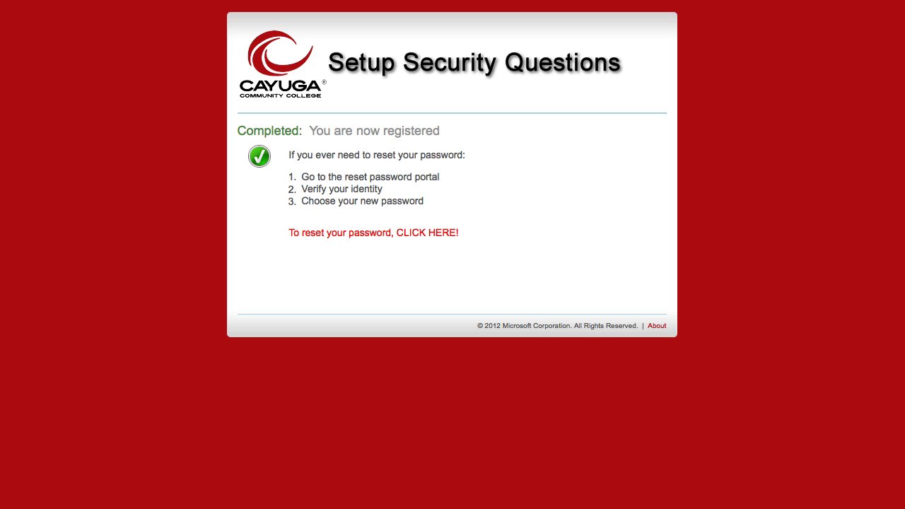
- From the registration-complete page, follow the 'To reset your password' link to the reset form
left_click_drag(239, 130, 440, 130)
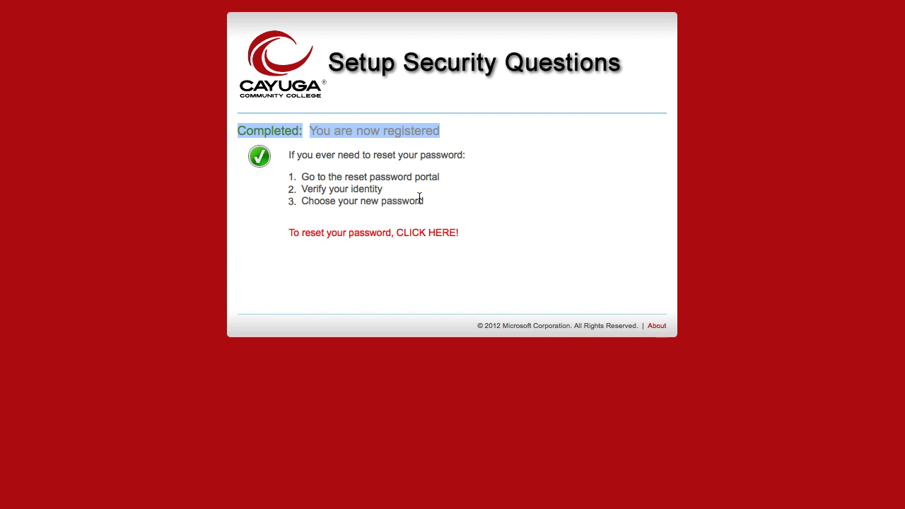
left_click(355, 257)
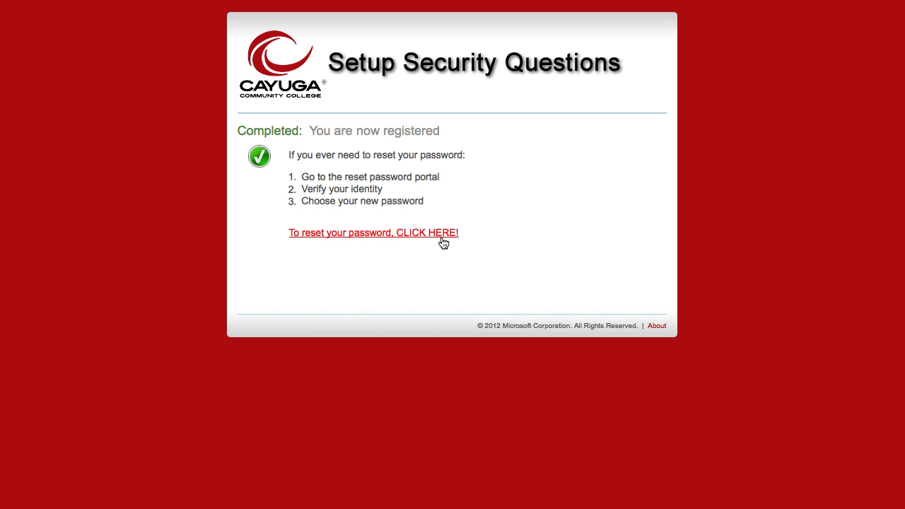
left_click(352, 235)
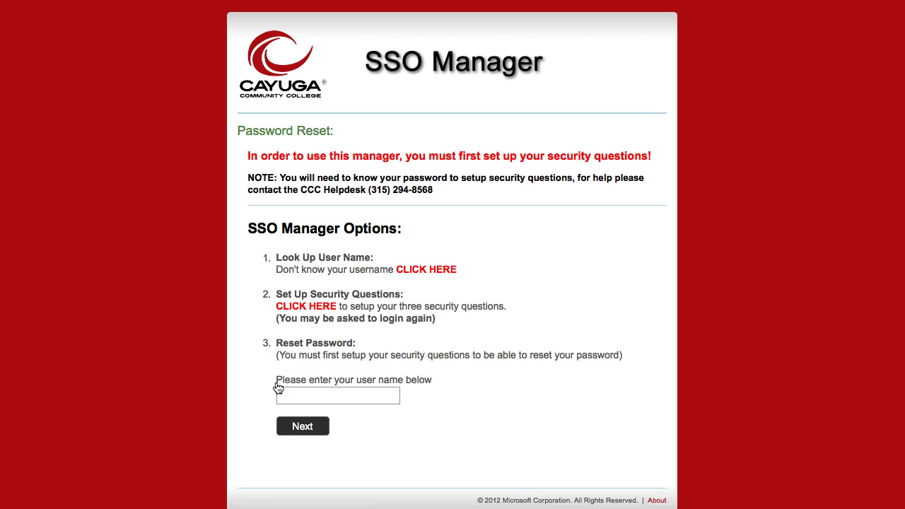
- Start the password reset by submitting the account username
left_click(359, 394)
type("tuser1")
left_click(324, 433)
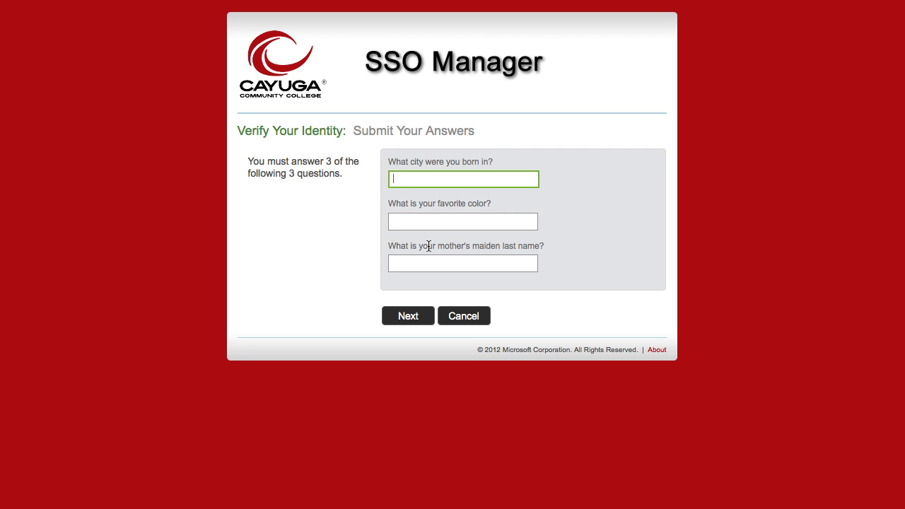
- Answer the birth-city, favourite-colour and mother's maiden-name security questions and submit them
left_click(436, 181)
type("Auburn")
left_click(413, 224)
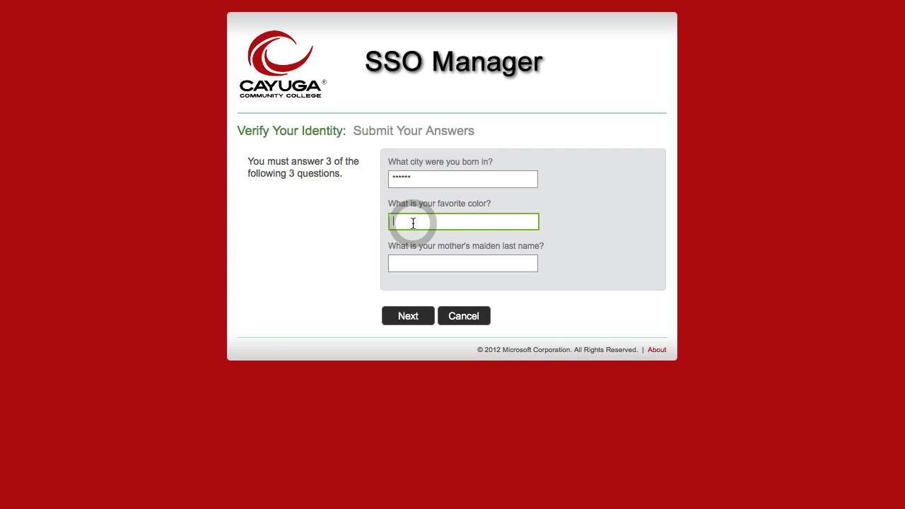
type("Red")
left_click(413, 261)
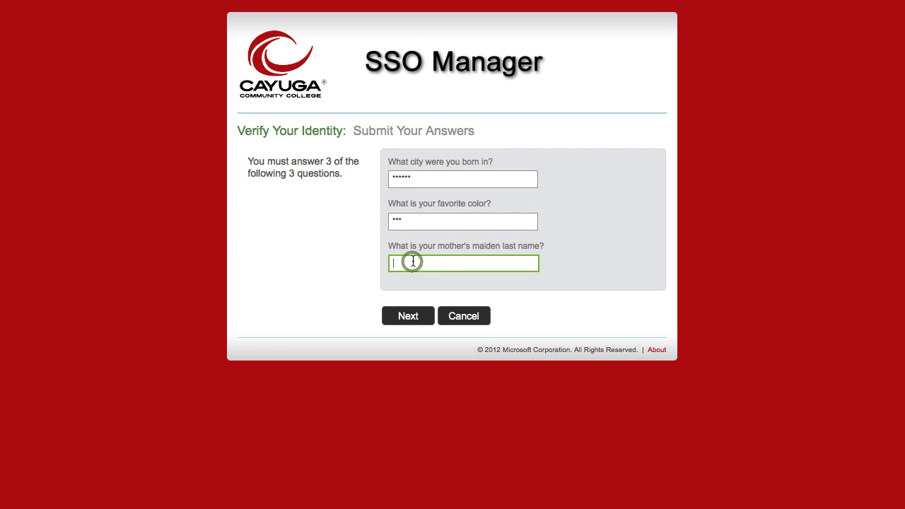
type("Williams")
left_click(428, 323)
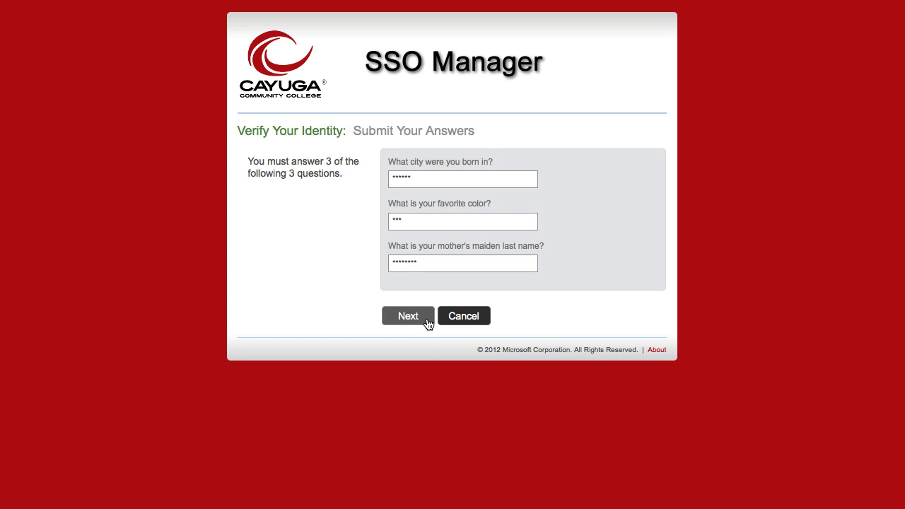
left_click(427, 318)
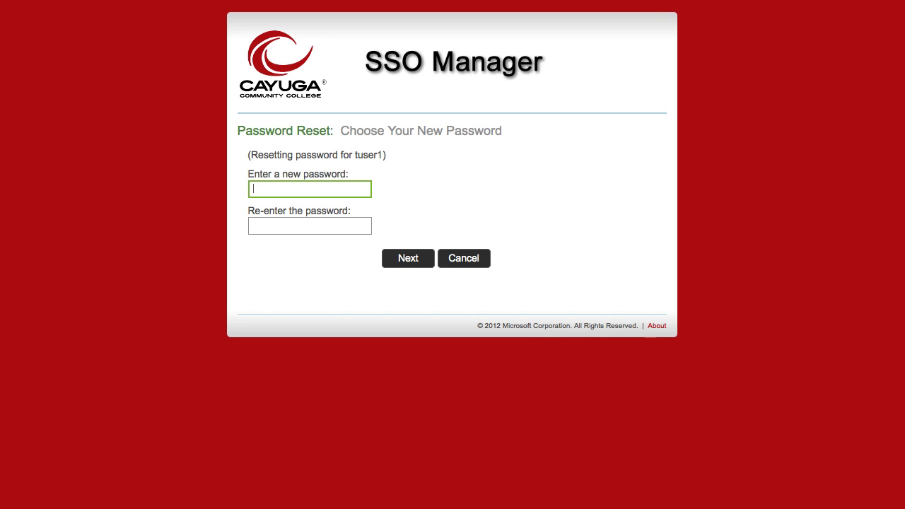
- Enter and confirm the new SSO password, then submit it
left_click(356, 189)
type("••")
left_click(310, 226)
type("•••••••••••••")
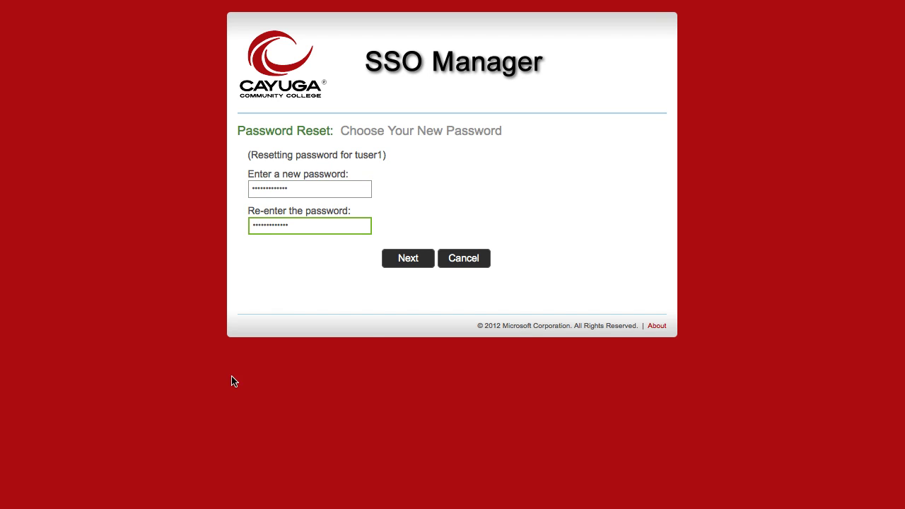
left_click(429, 265)
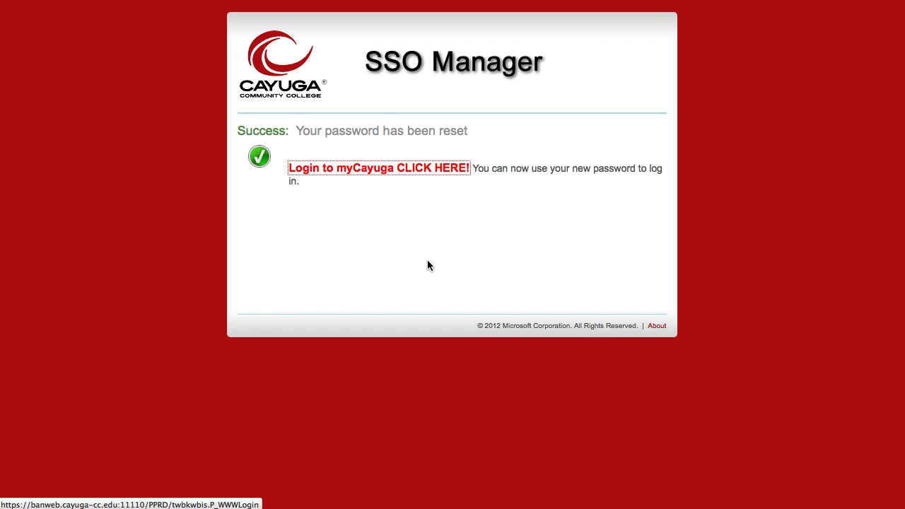
left_click(428, 260)
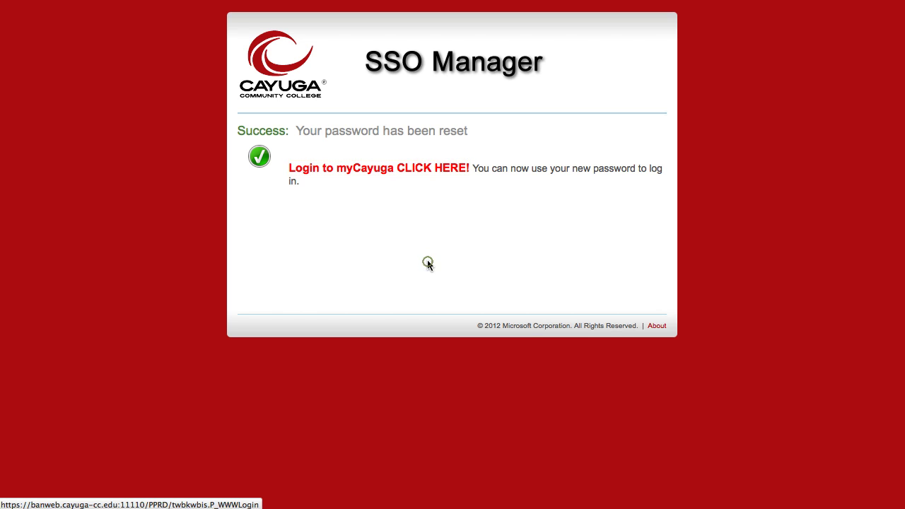
- Review the password-reset success message and continue to the myCayuga login page
triple_click(238, 131)
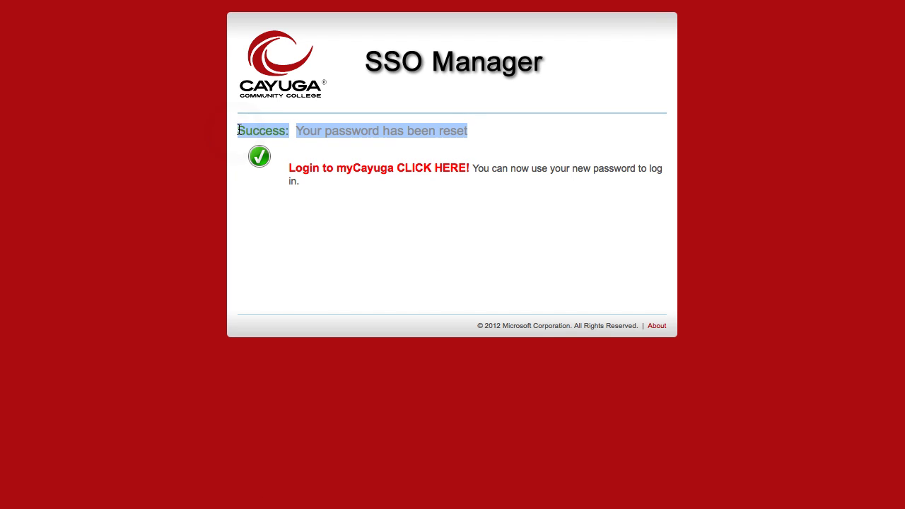
left_click(473, 138)
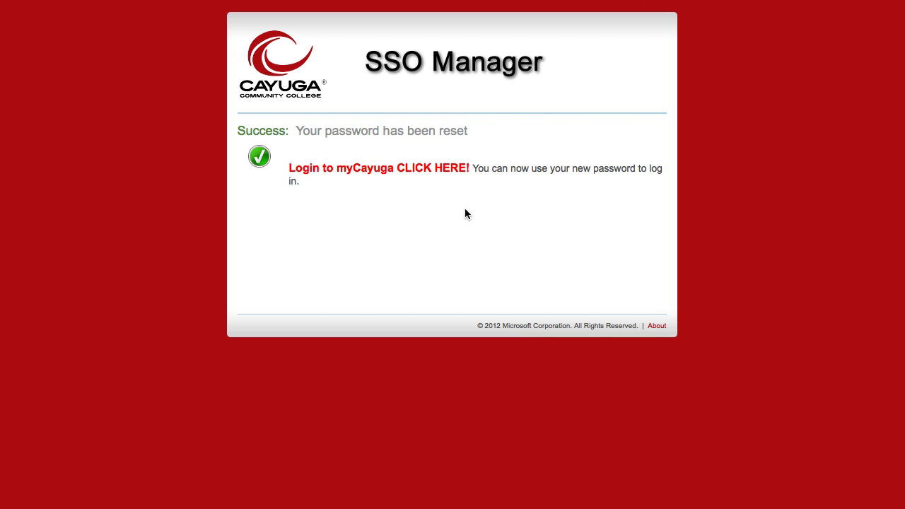
left_click(396, 171)
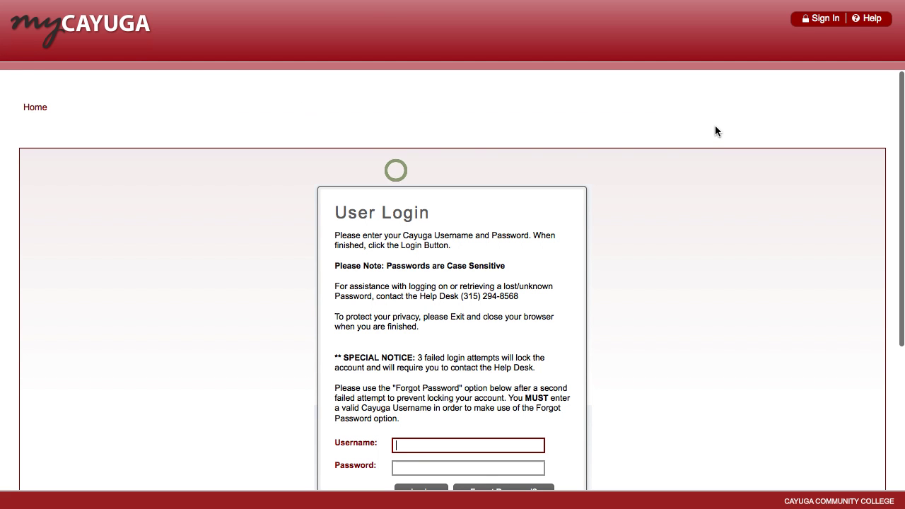
- Log in to myCayuga with the account username and the newly set password
scroll(706, 236, "down", 2)
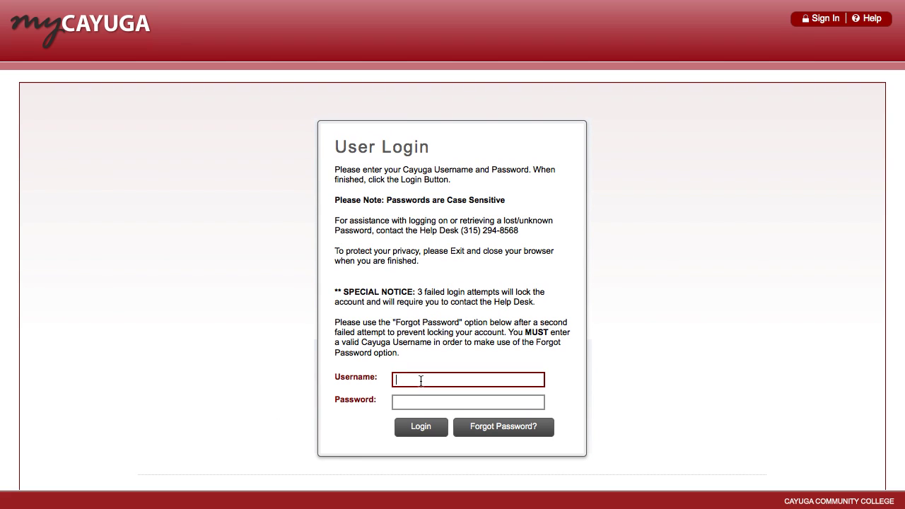
type("tuser1")
left_click(415, 405)
type("abc")
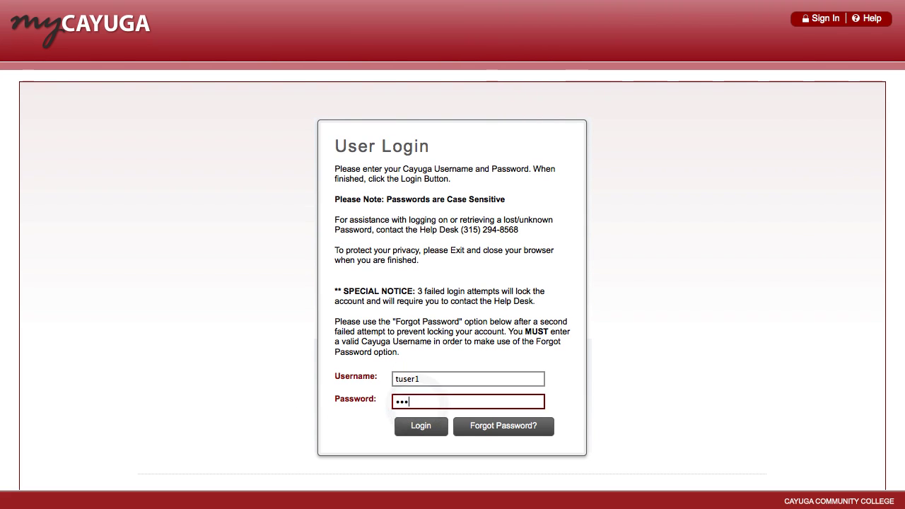
type("defghij")
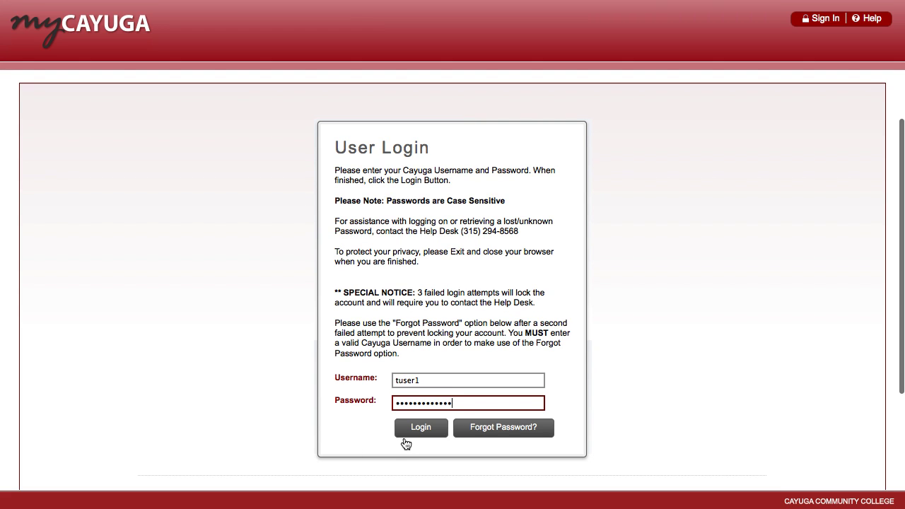
left_click(446, 433)
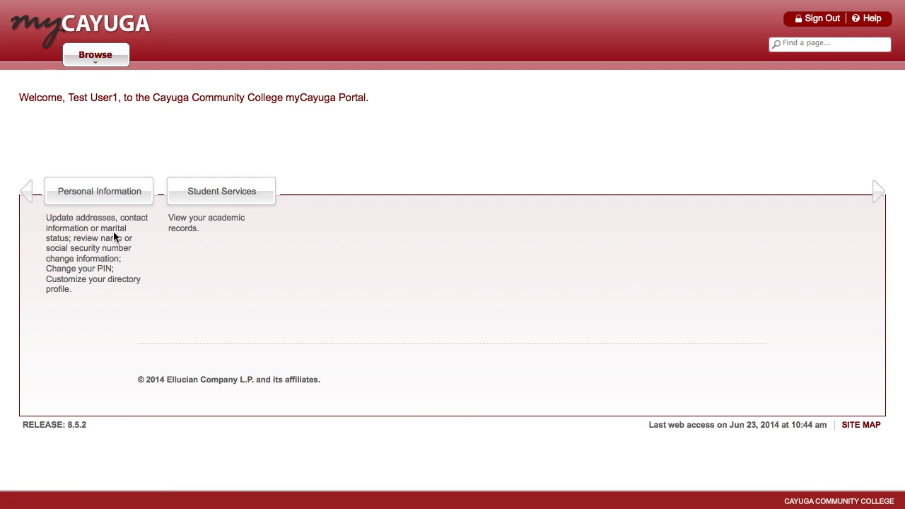
- Open Personal Information > My Credentials and review the C number and college e-mail entries
left_click(99, 198)
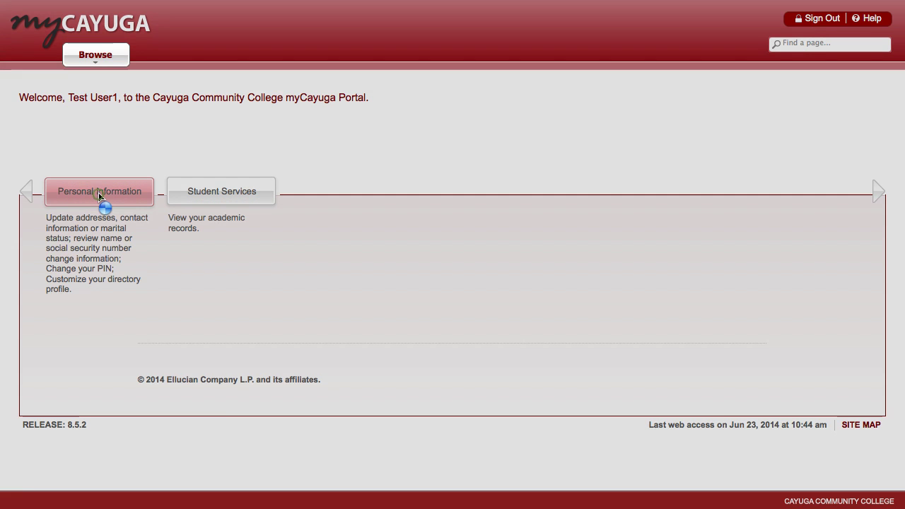
scroll(99, 204, "down", 2)
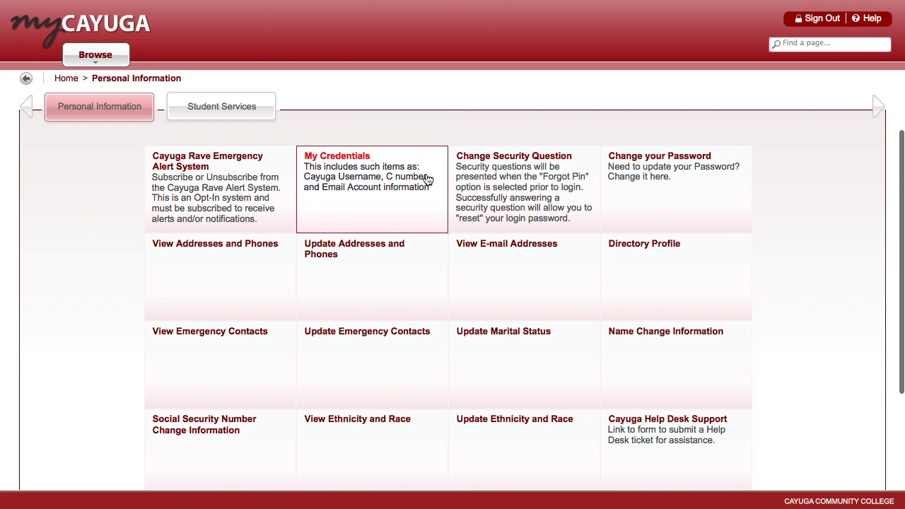
left_click(373, 189)
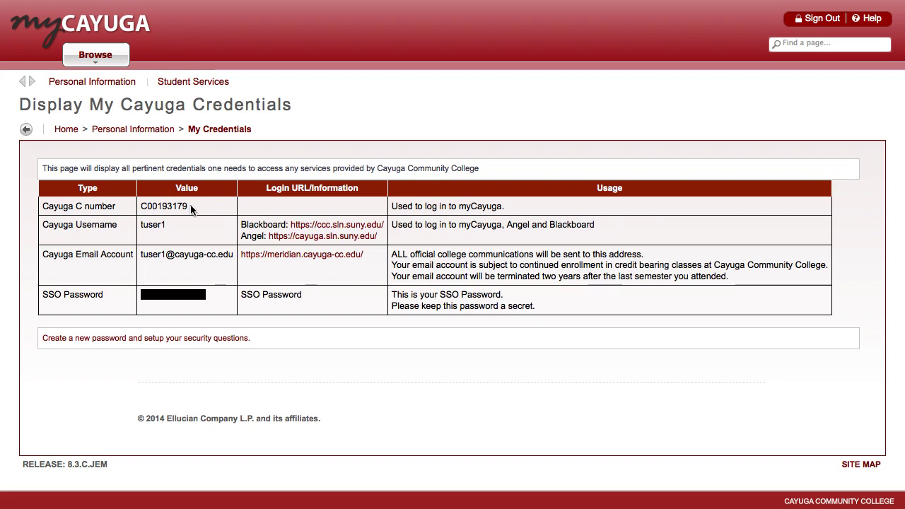
left_click_drag(192, 206, 141, 207)
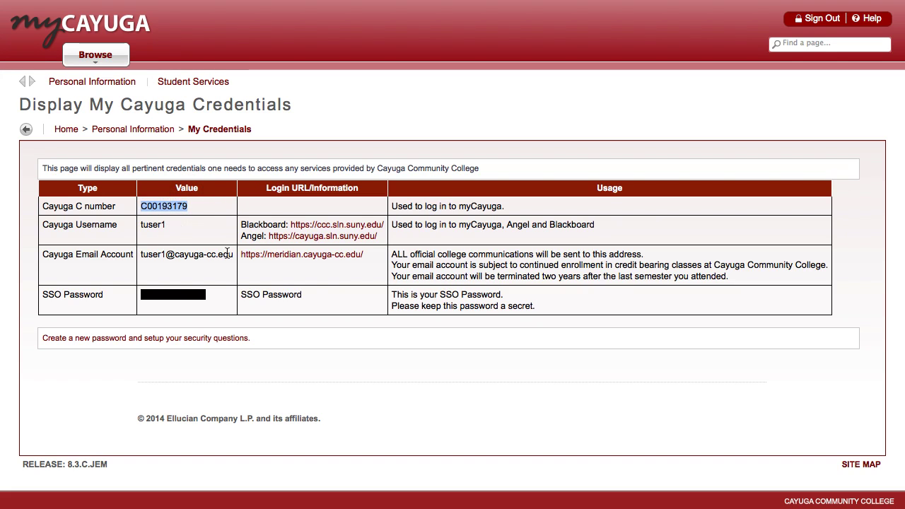
left_click_drag(233, 259, 141, 256)
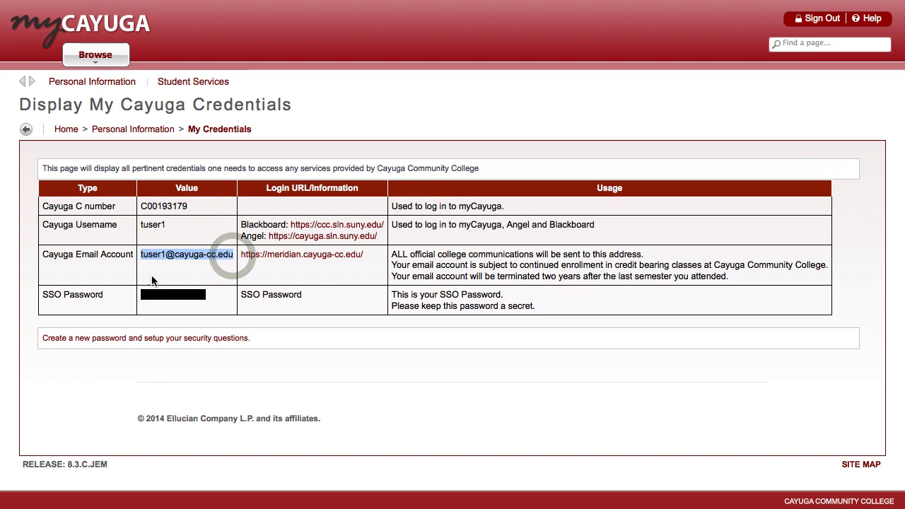